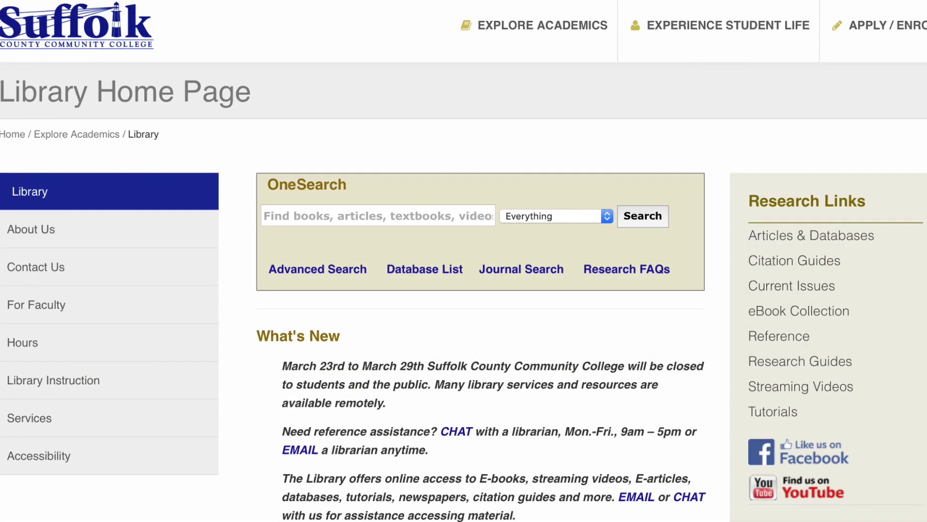
{"action": "type", "text": "Plastic waste"}
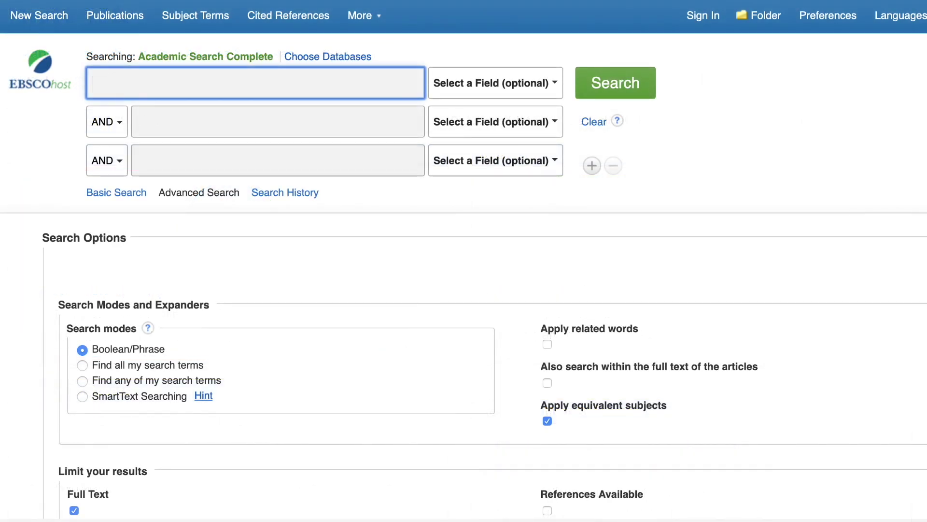
{"action": "type", "text": "Plastic waste"}
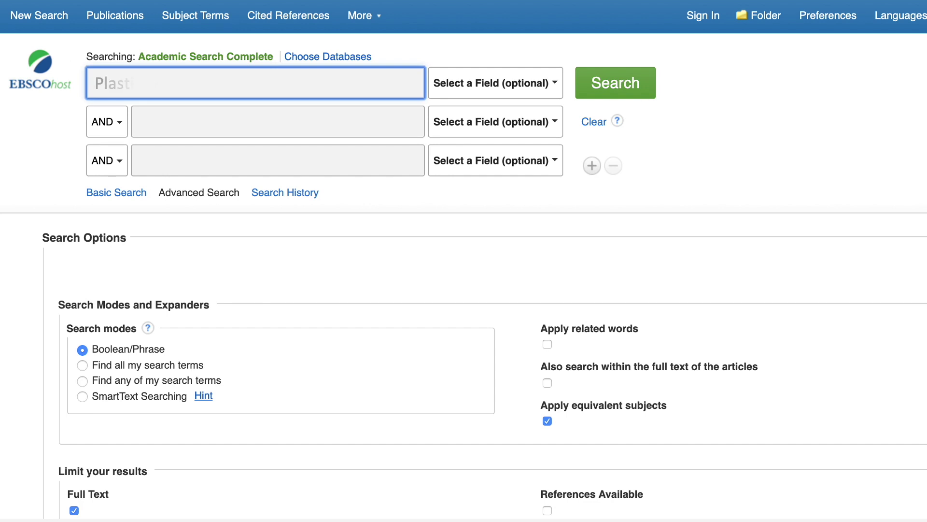